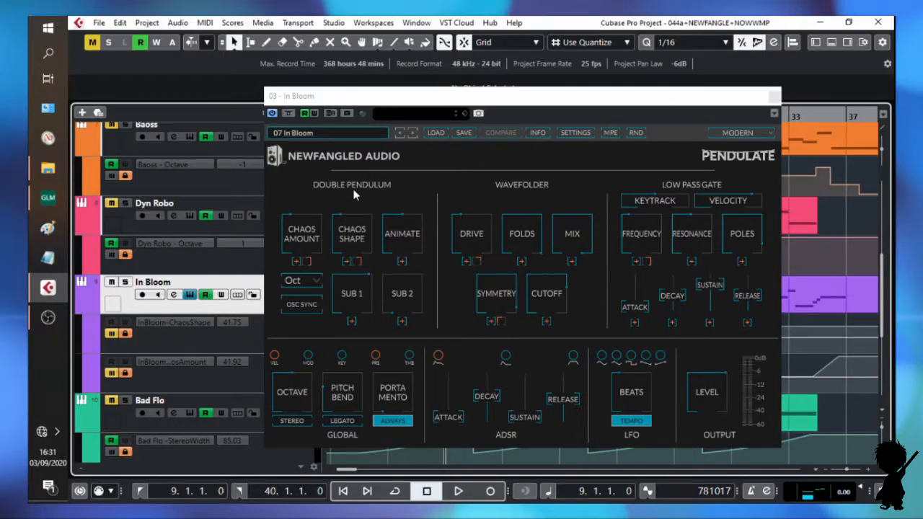
Step: Audition the In Bloom track from bar 9, comparing Pendulate's Chaos Shape at 42% and 72%
mouse_move(360, 245)
key(space)
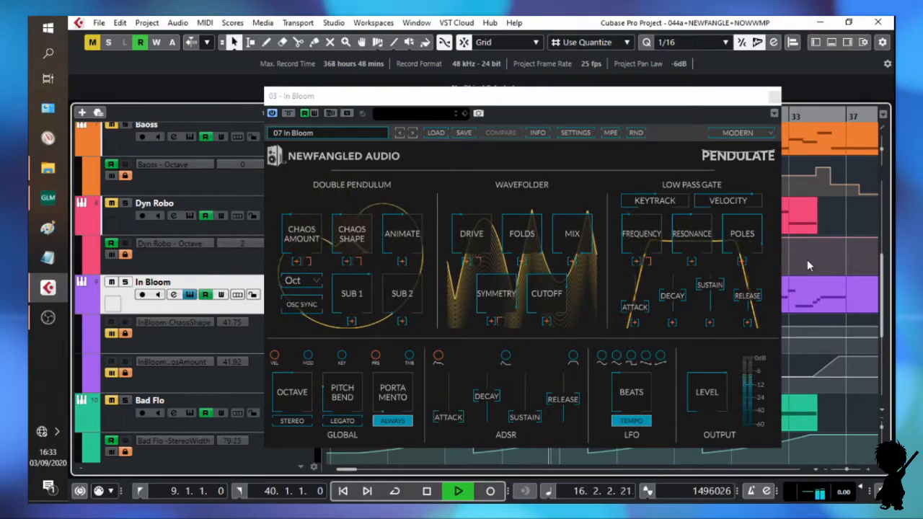
key(space)
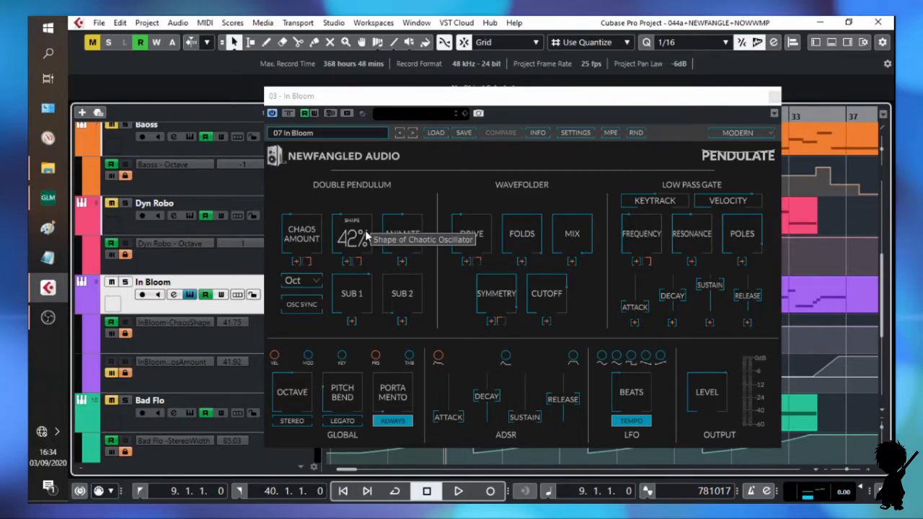
key(space)
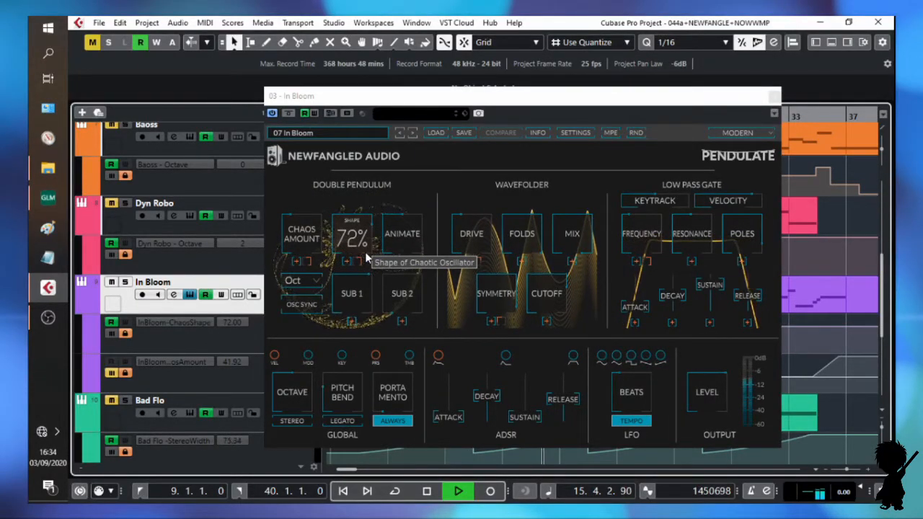
key(space)
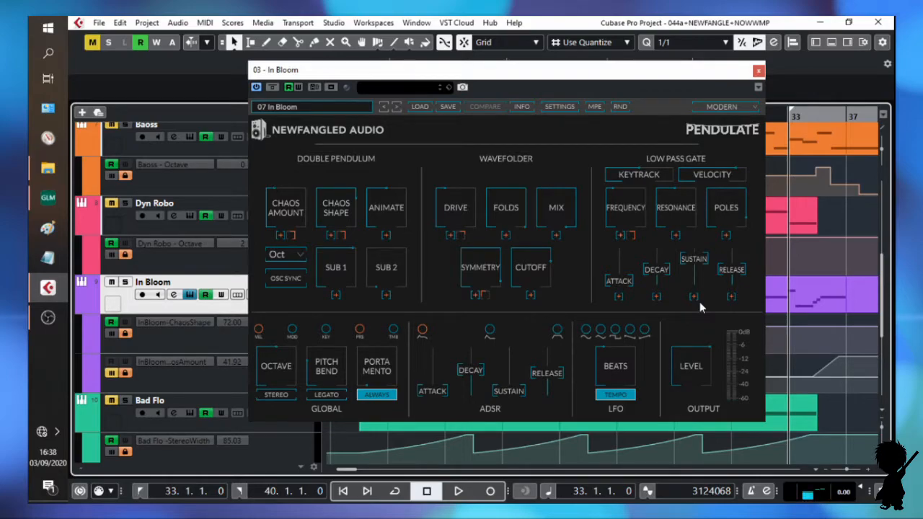
Step: Audition the In Bloom track from bar 33, comparing Chaos Amount at 42% and at 98%
key(space)
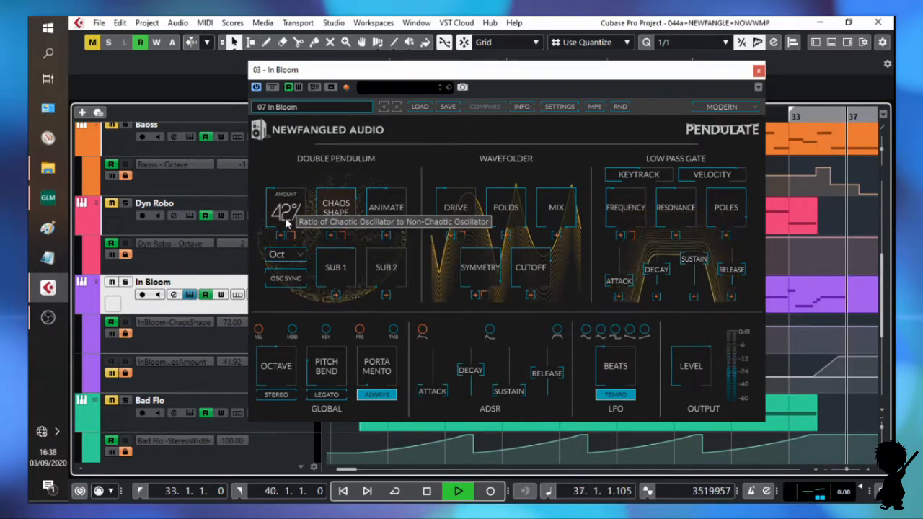
key(space)
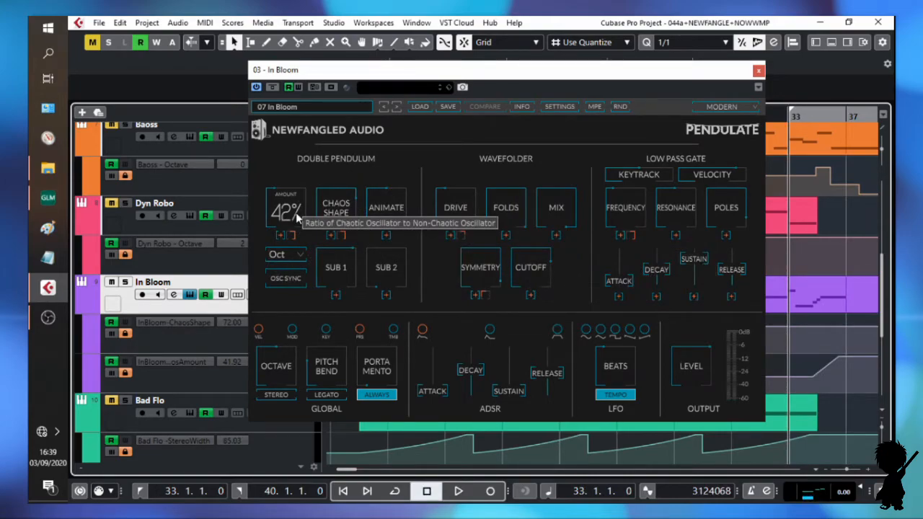
key(space)
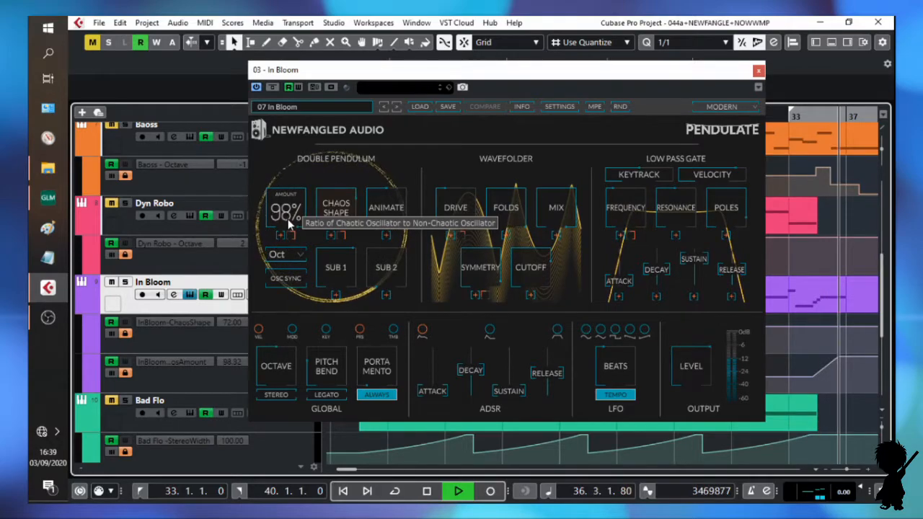
key(space)
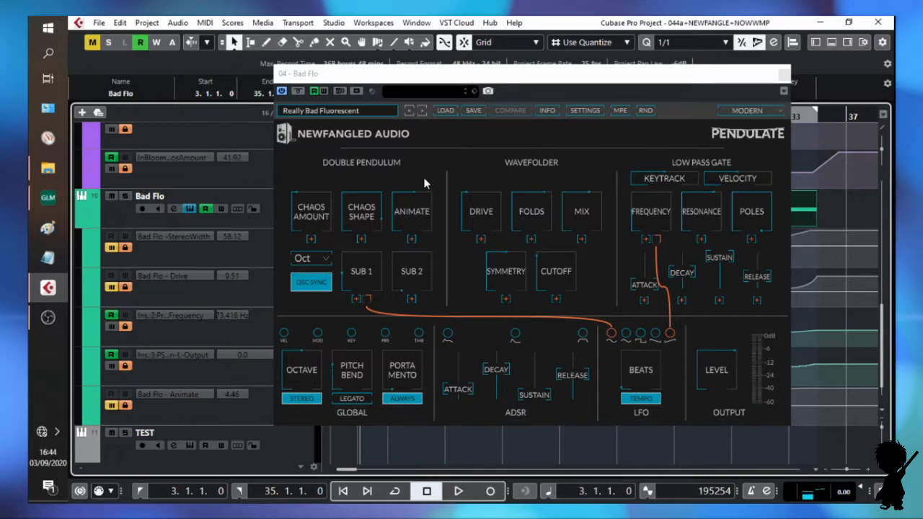
Step: Audition the Bad Flo track from bar 3, comparing the Animate control at 0% and 100%
key(space)
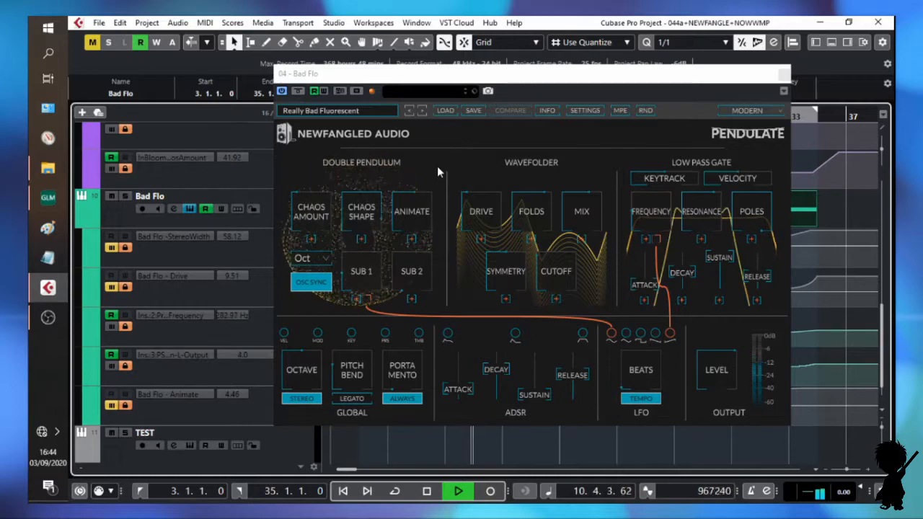
key(space)
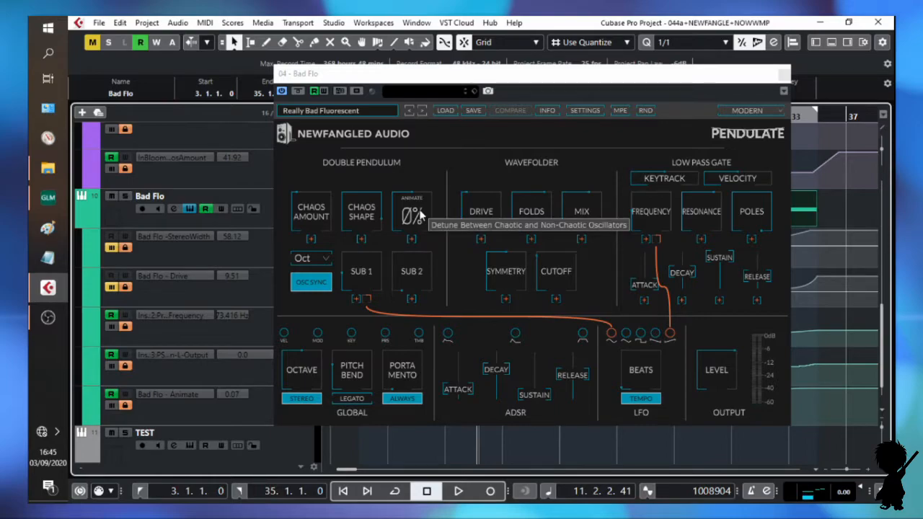
key(space)
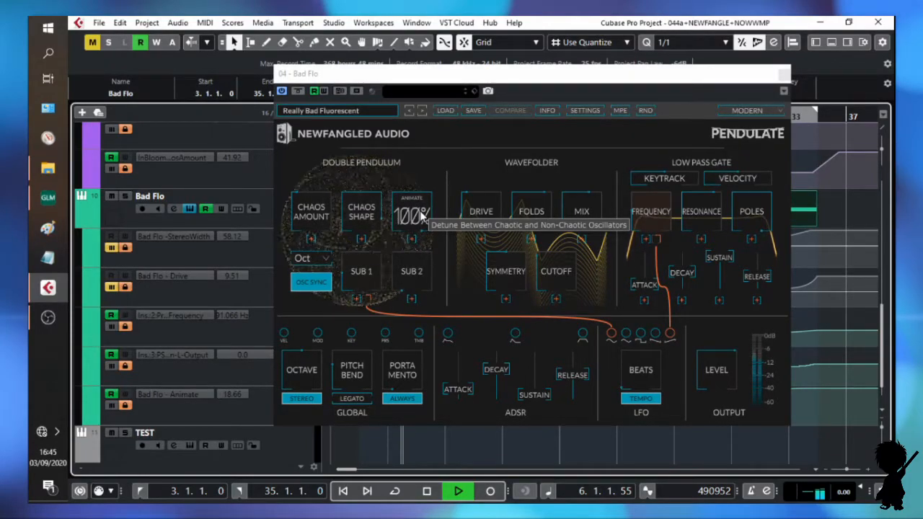
key(space)
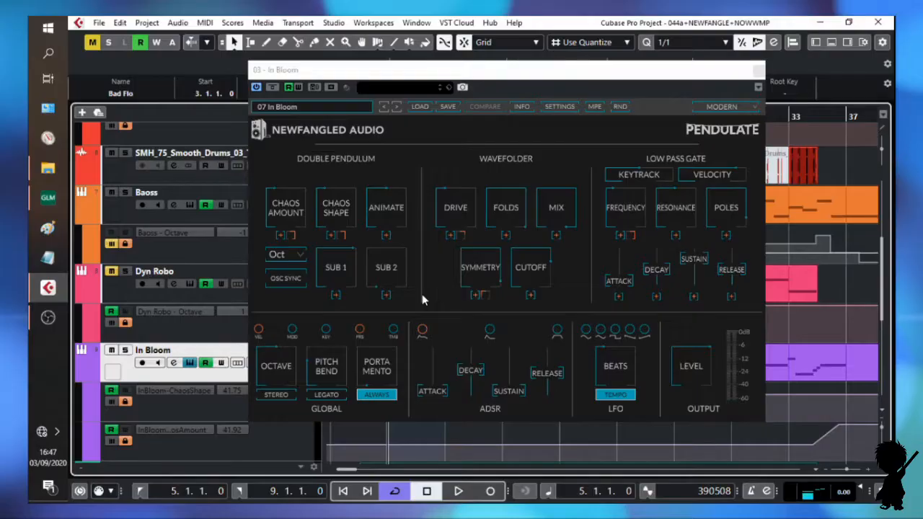
Step: Play the In Bloom loop between bars 5 and 9 to hear the contribution of the Sub 1 oscillator
mouse_move(322, 264)
key(space)
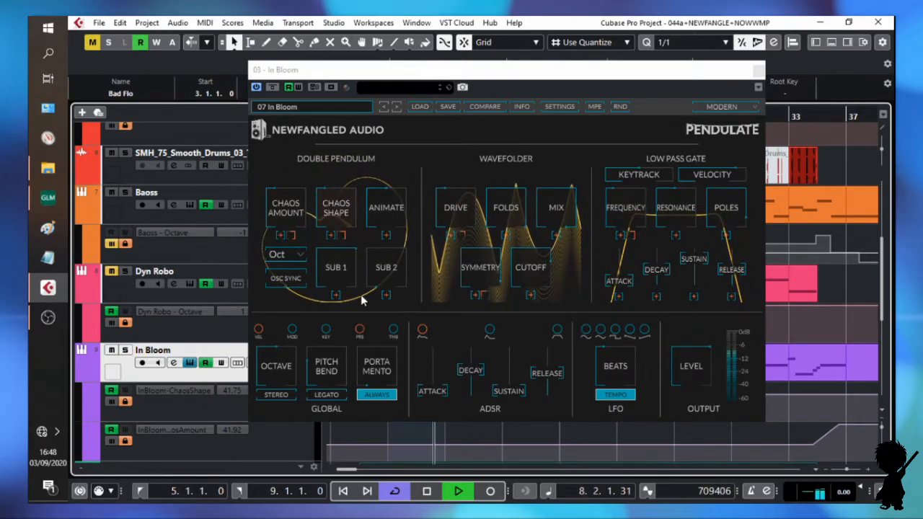
key(space)
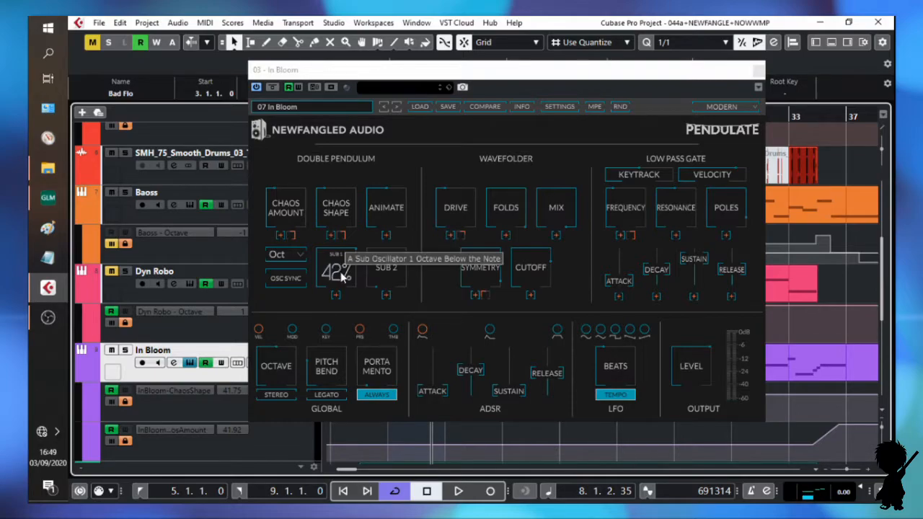
key(space)
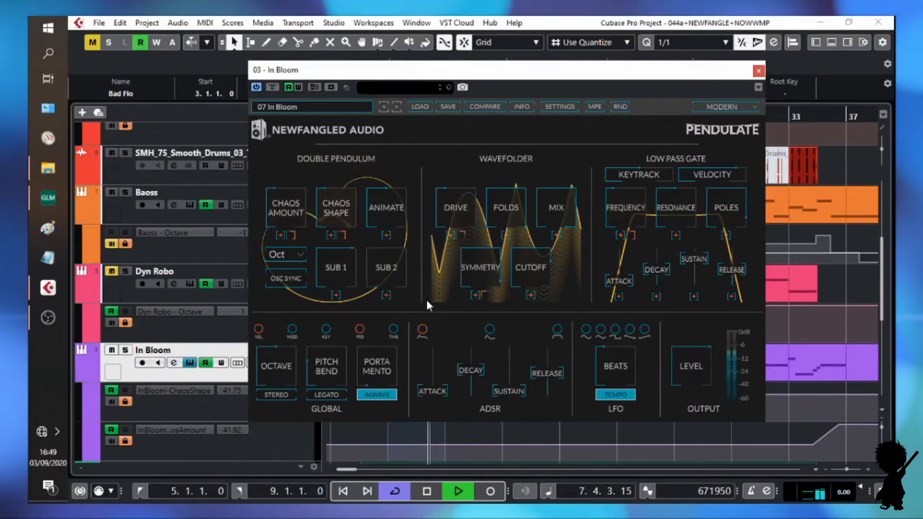
key(space)
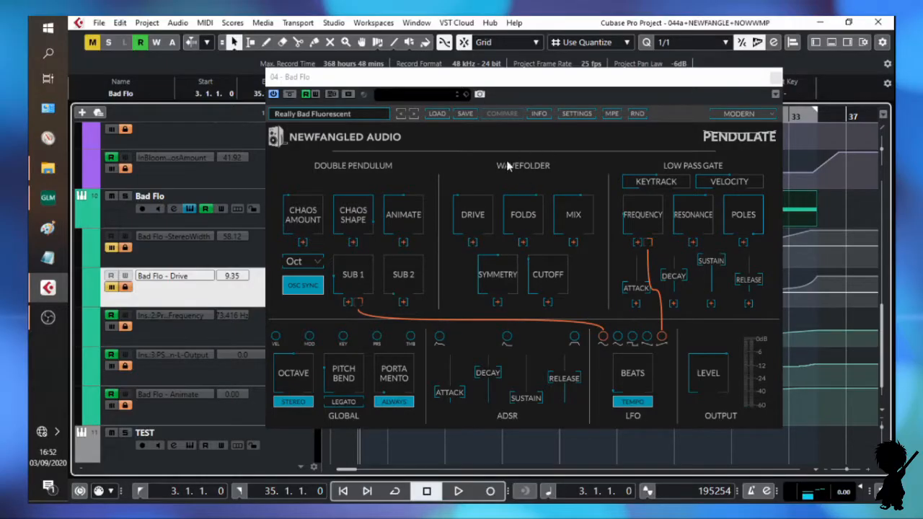
Step: Audition the Bad Flo track from bar 3 with its Drive automation off, and again with it on
mouse_move(476, 228)
mouse_move(484, 203)
key(space)
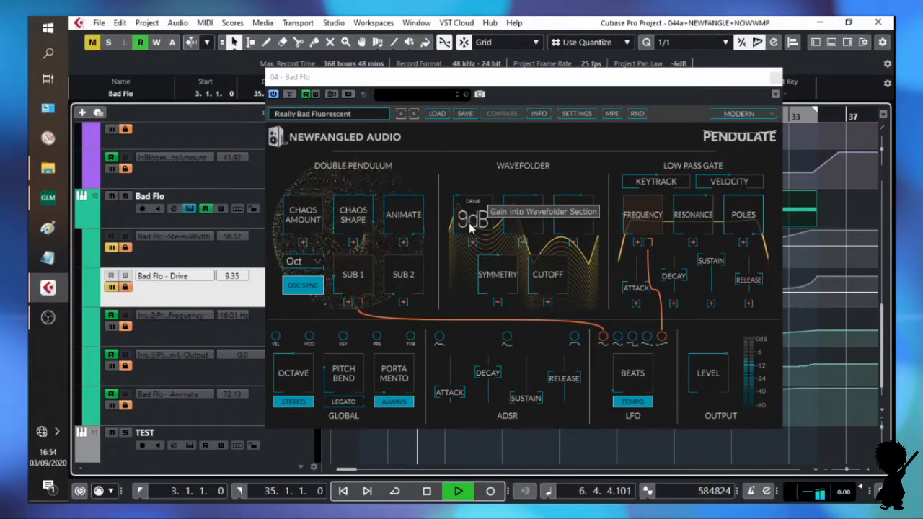
key(space)
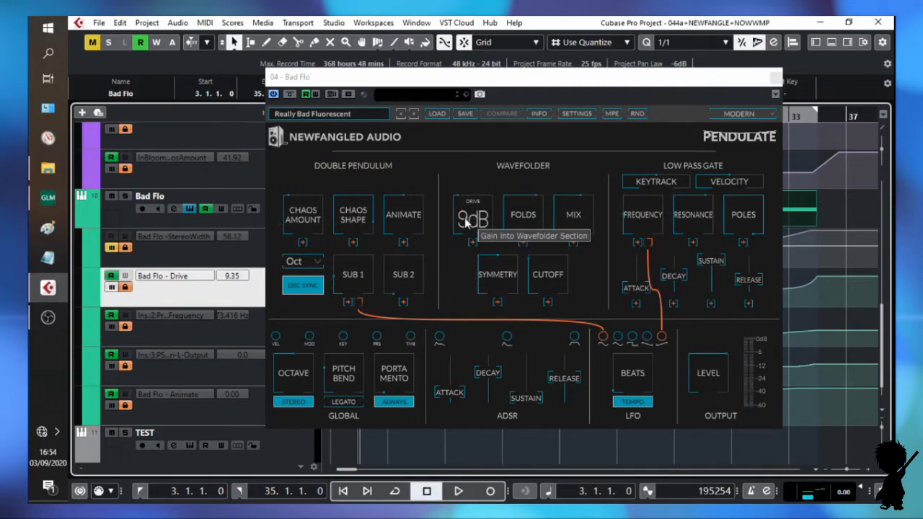
key(space)
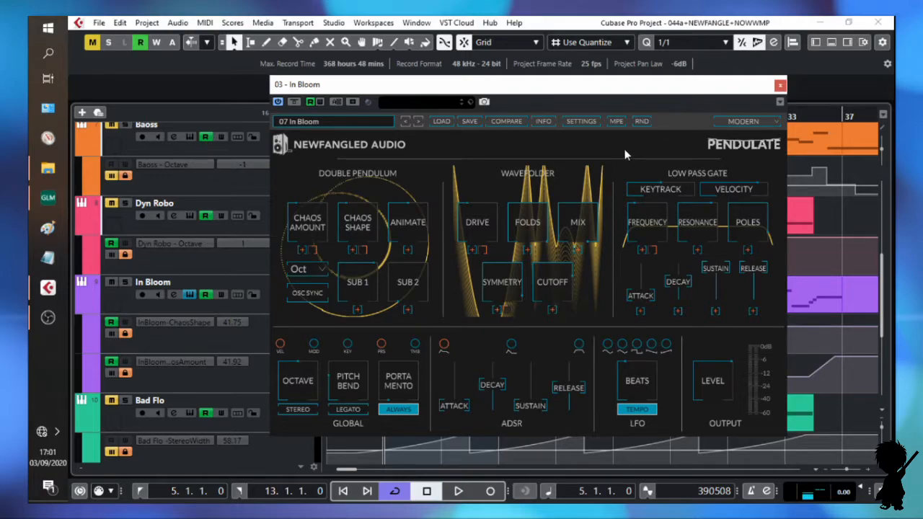
Step: Play the In Bloom loop from bar 5 while varying the low pass gate's Resonance
key(space)
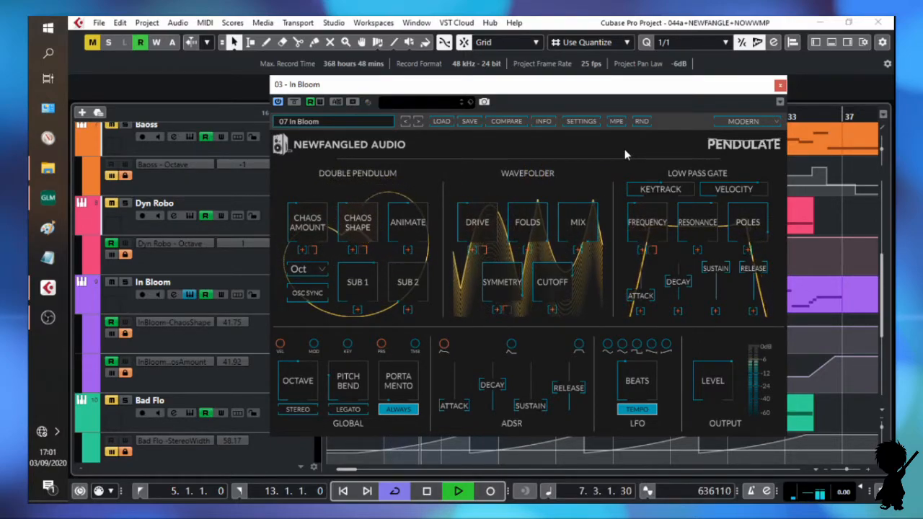
key(space)
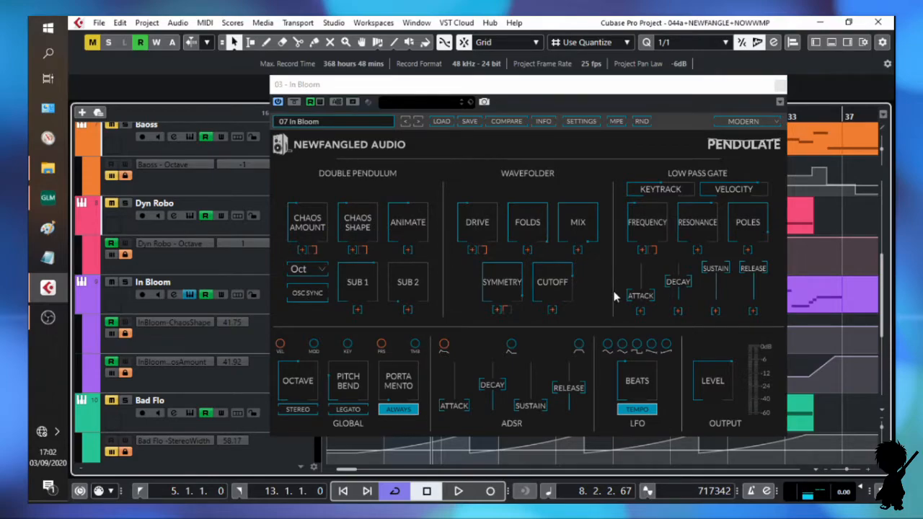
key(KP_1)
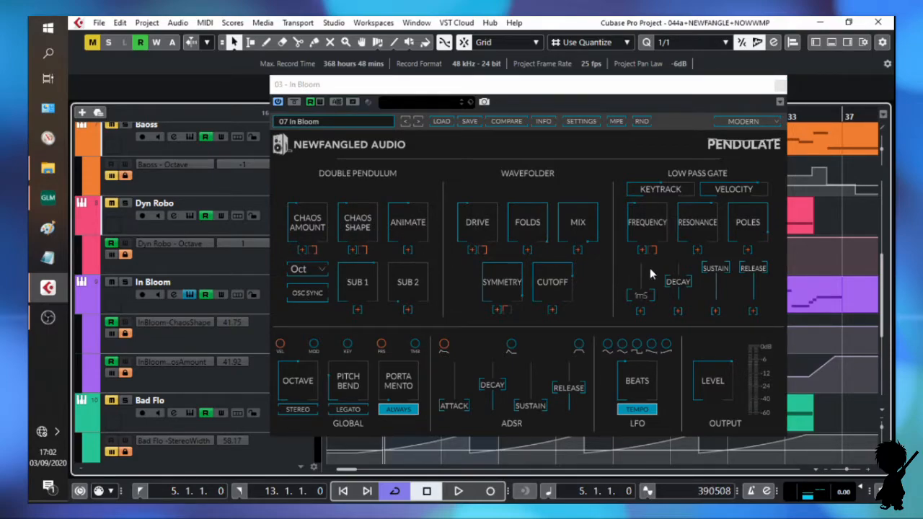
key(space)
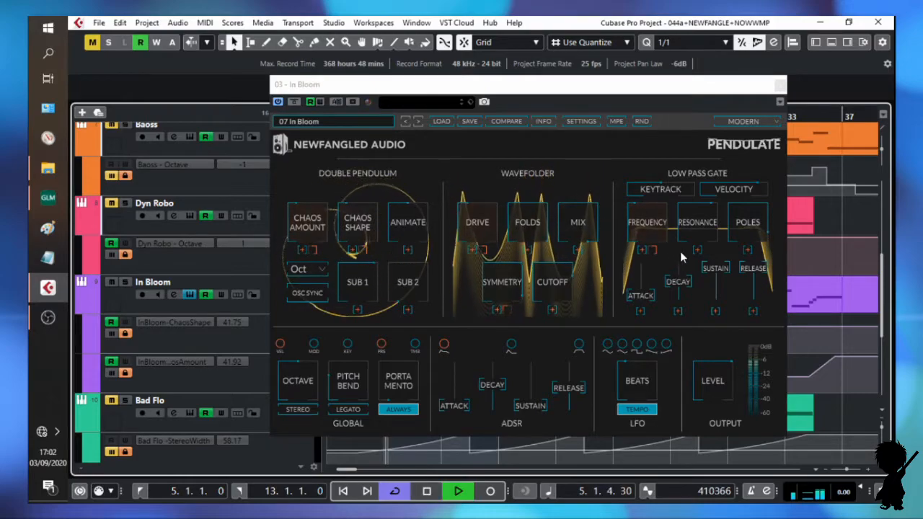
click(708, 221)
drag(708, 222, 699, 237)
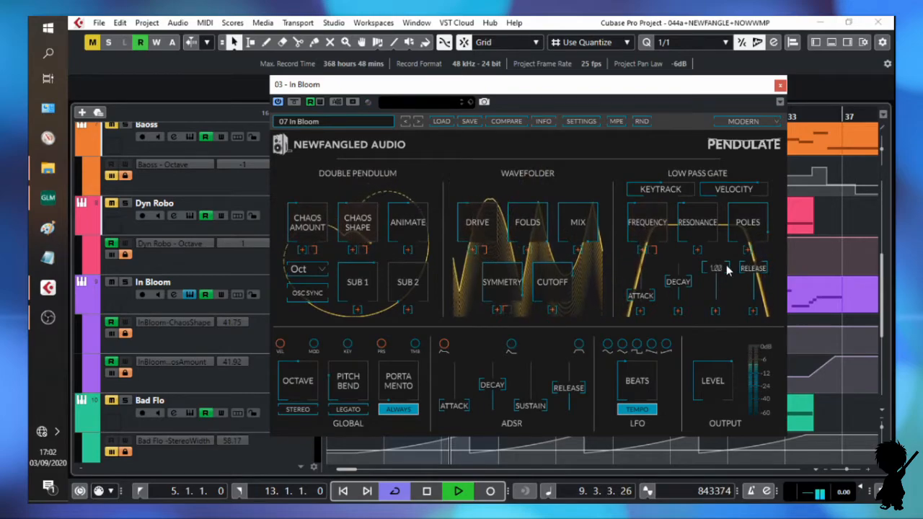
Step: Lower the low pass gate's Sustain, Release and Decay on In Bloom during playback, and stop the loop
drag(726, 267, 725, 350)
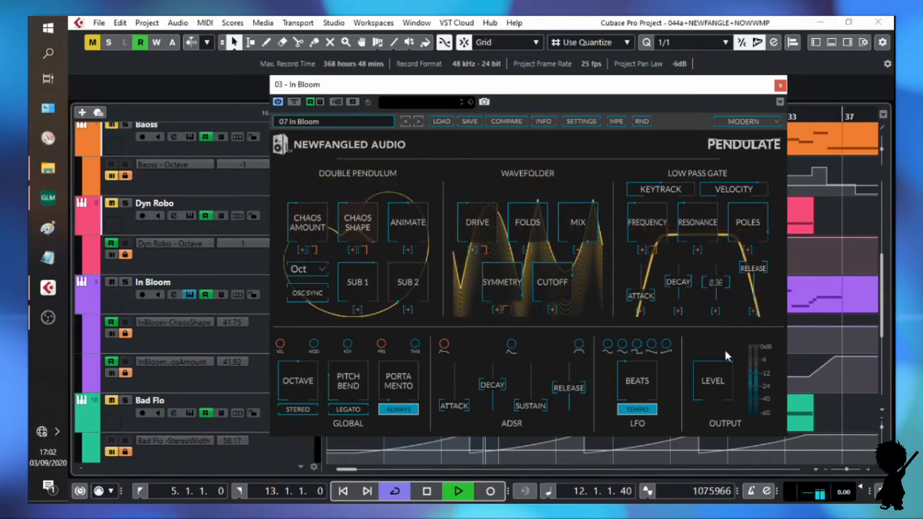
drag(755, 274, 754, 374)
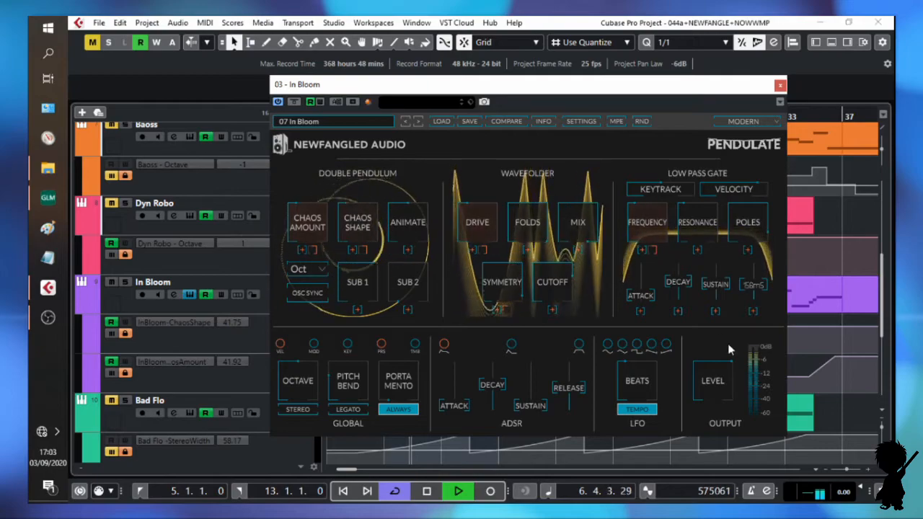
drag(687, 283, 723, 300)
mouse_move(720, 287)
mouse_move(768, 285)
key(space)
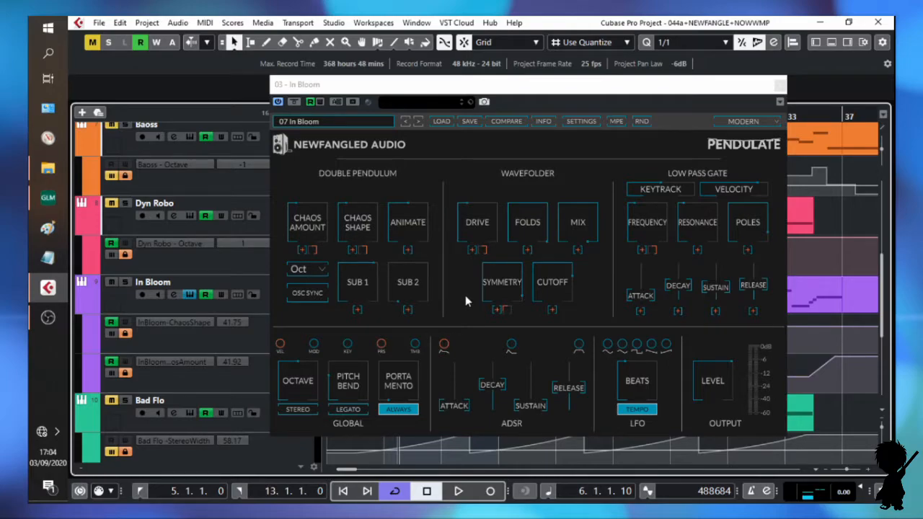
Step: Play the In Bloom loop and examine the ADSR 1 modulation routings, including the one to Drive
mouse_move(444, 346)
key(space)
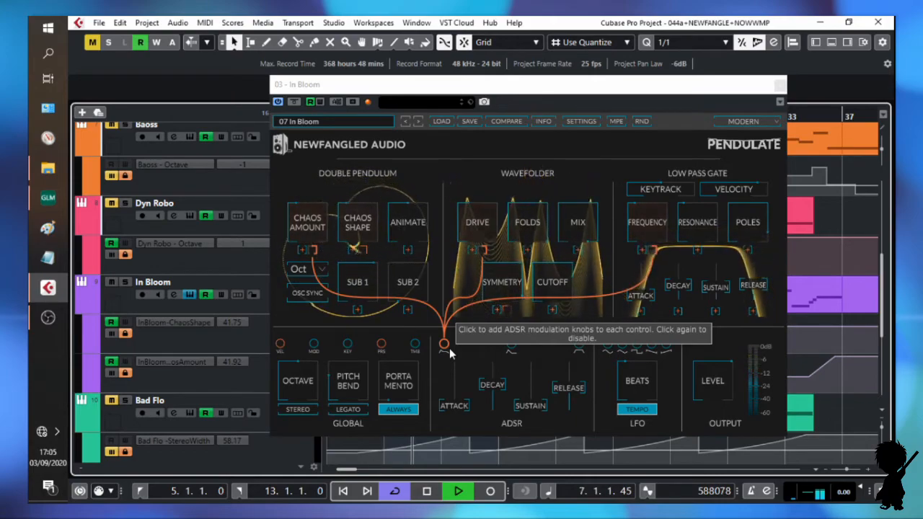
key(space)
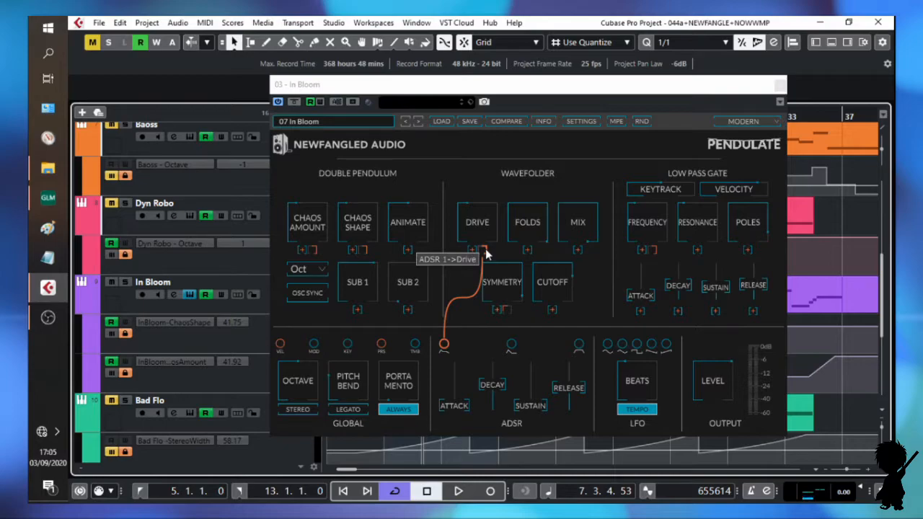
key(space)
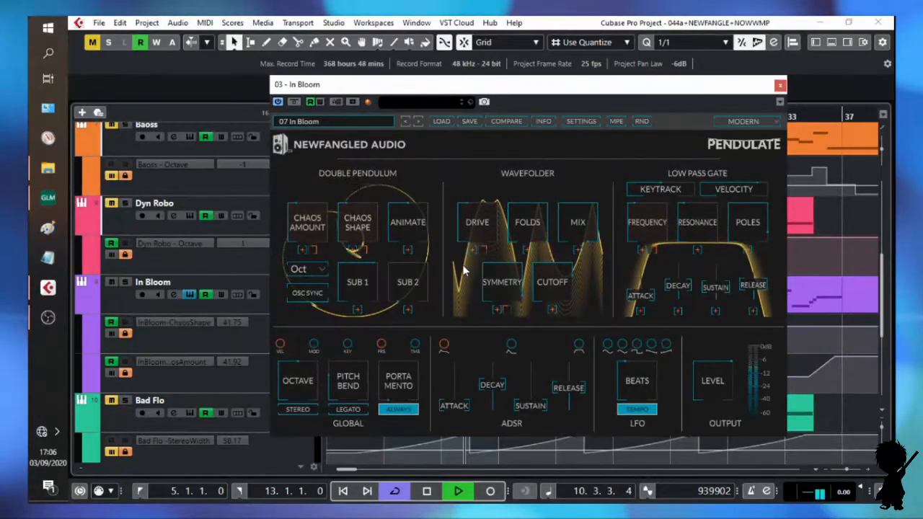
key(space)
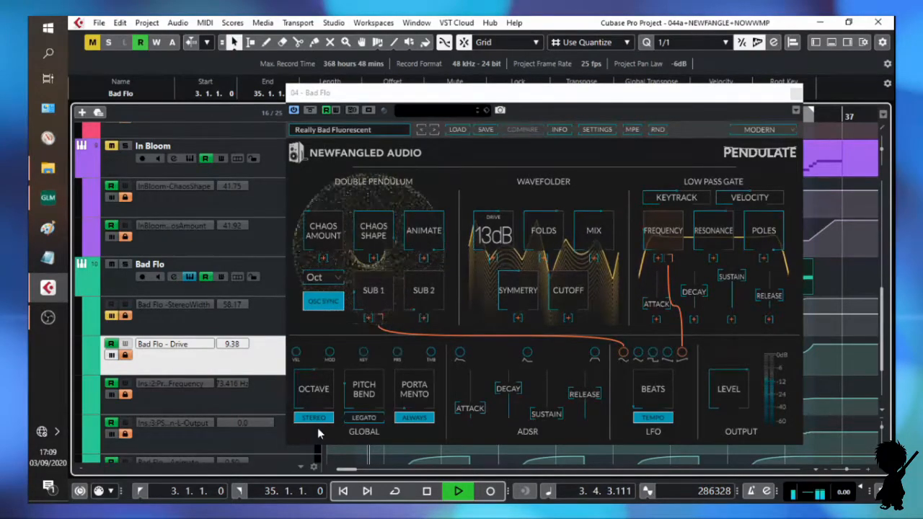
Step: Audition the Bad Flo track from bar 3 with Stereo mode off, and turn Stereo back on during playback
key(space)
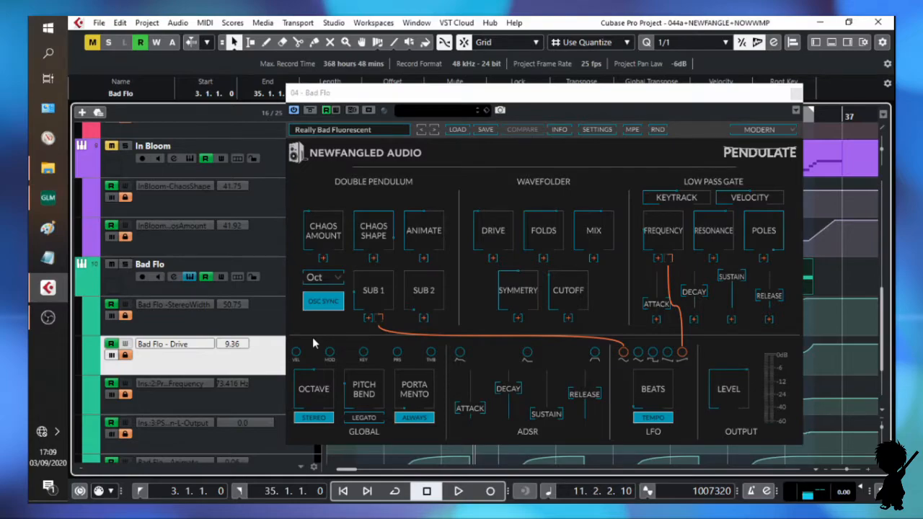
mouse_move(311, 369)
key(KP_1)
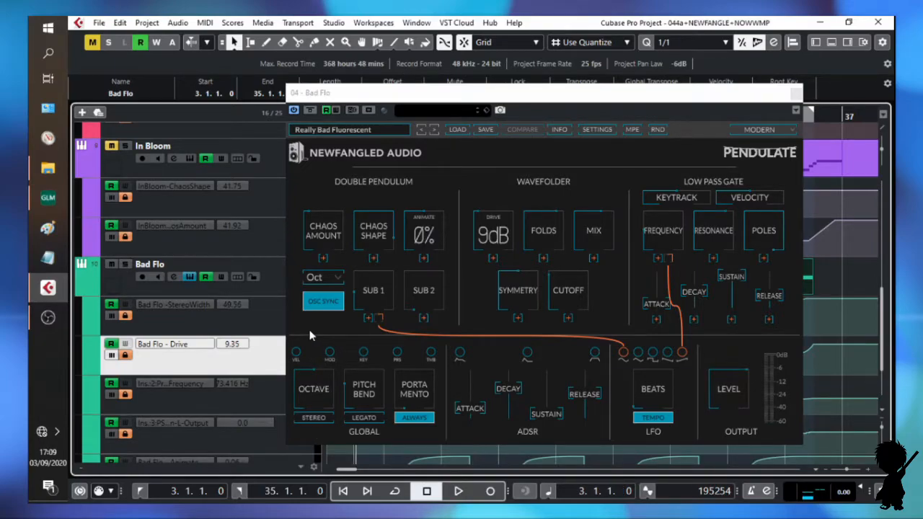
key(space)
click(314, 420)
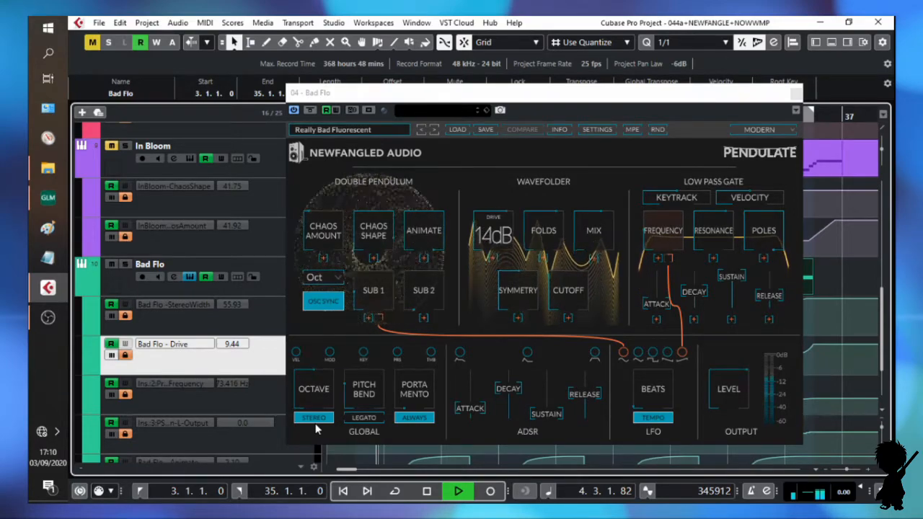
key(space)
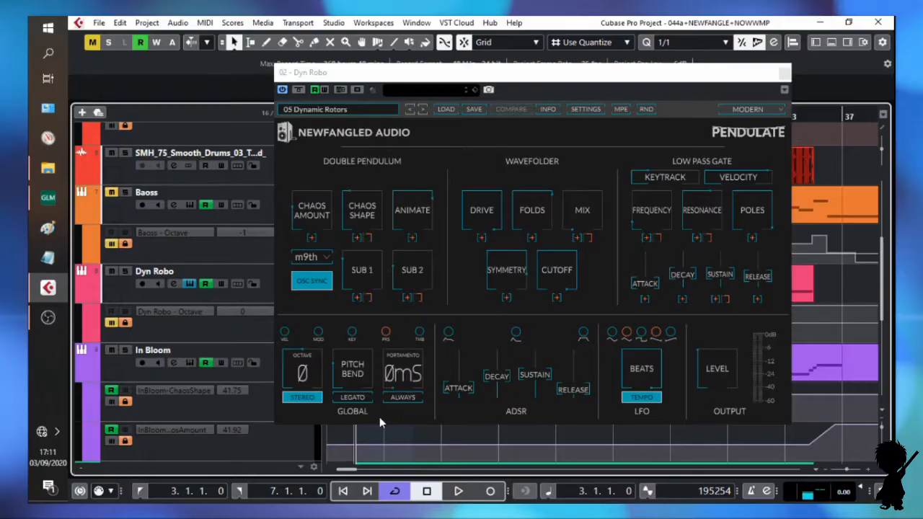
Step: Audition the Dyn Robo loop from bar 3 with Octave automation off
mouse_move(303, 379)
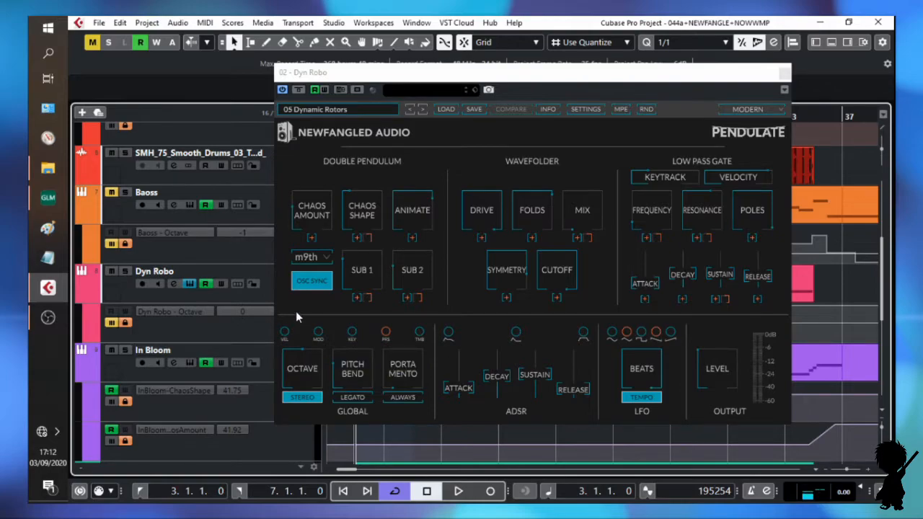
key(space)
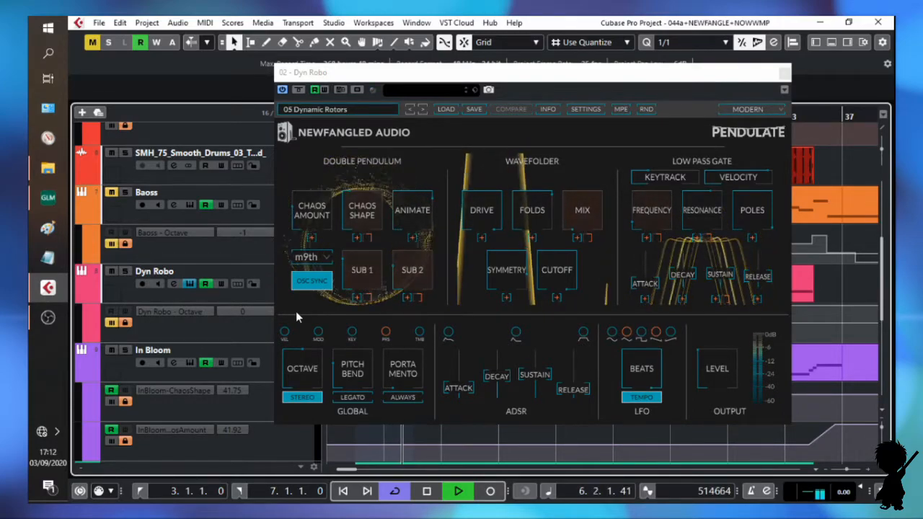
key(space)
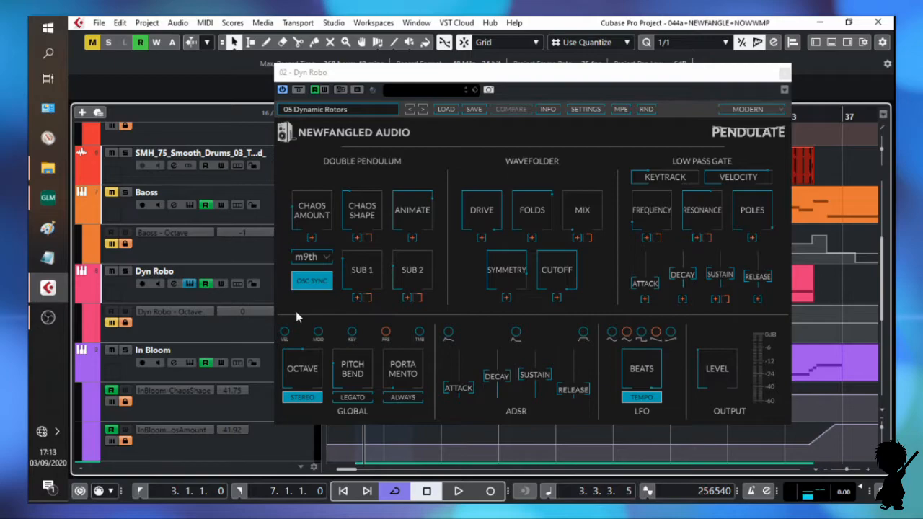
Step: Play the Dyn Robo loop from bar 3 with Octave automation active, observe the global Octave control, and stop
mouse_move(308, 363)
key(space)
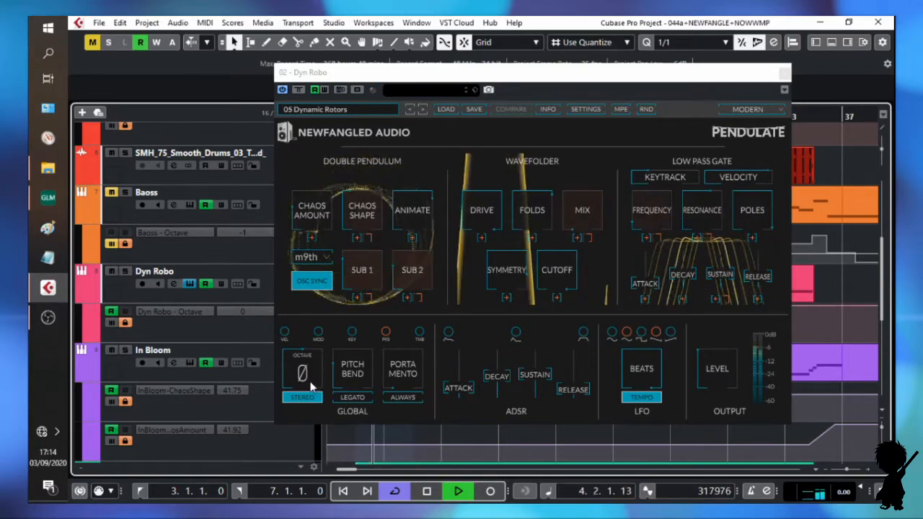
scroll(310, 387, up, 1)
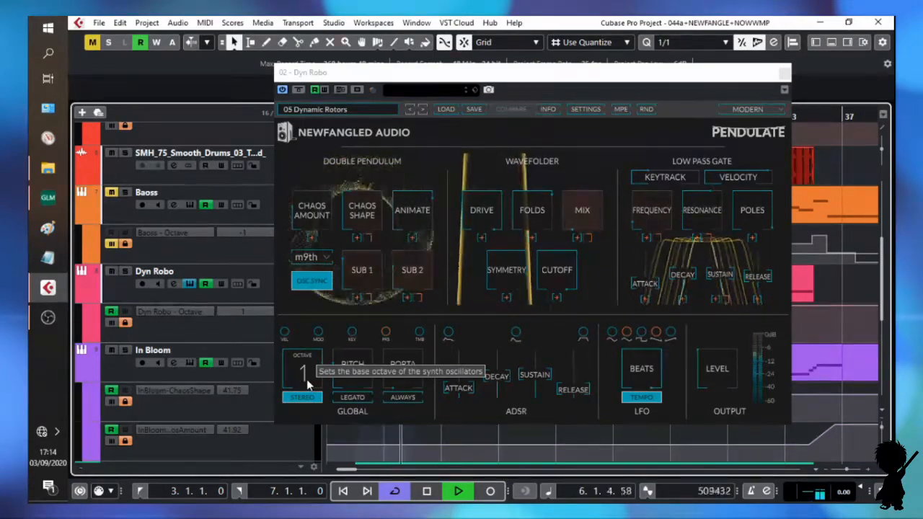
scroll(307, 386, down, 1)
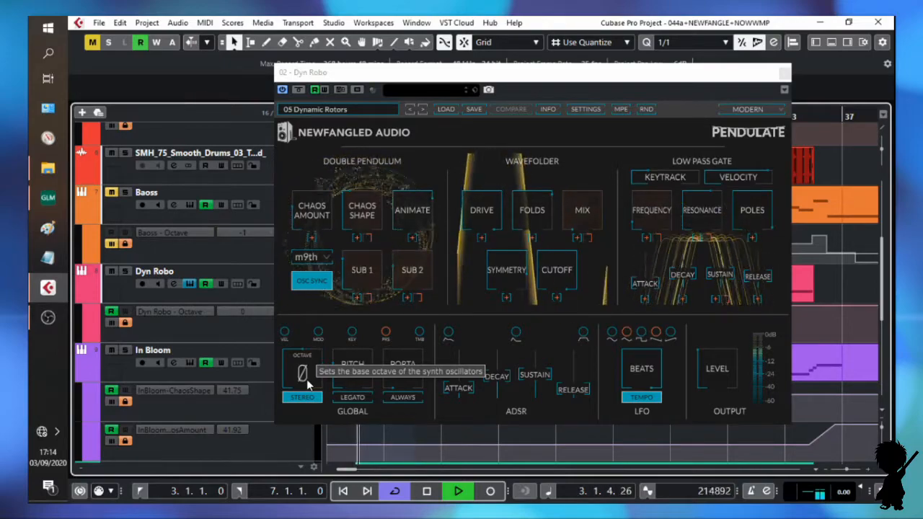
key(space)
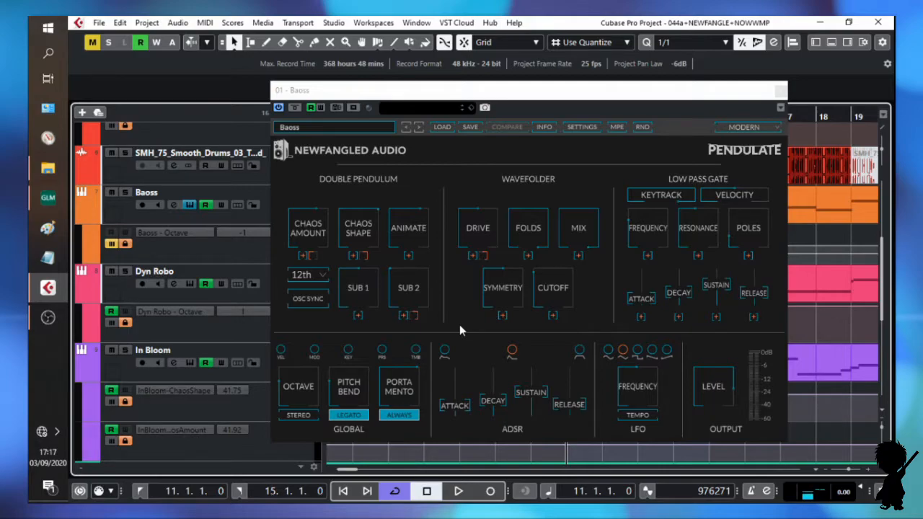
Step: Audition the Baoss loop from bar 11 with Octave at -1, first without and again with its Octave automation active
mouse_move(296, 390)
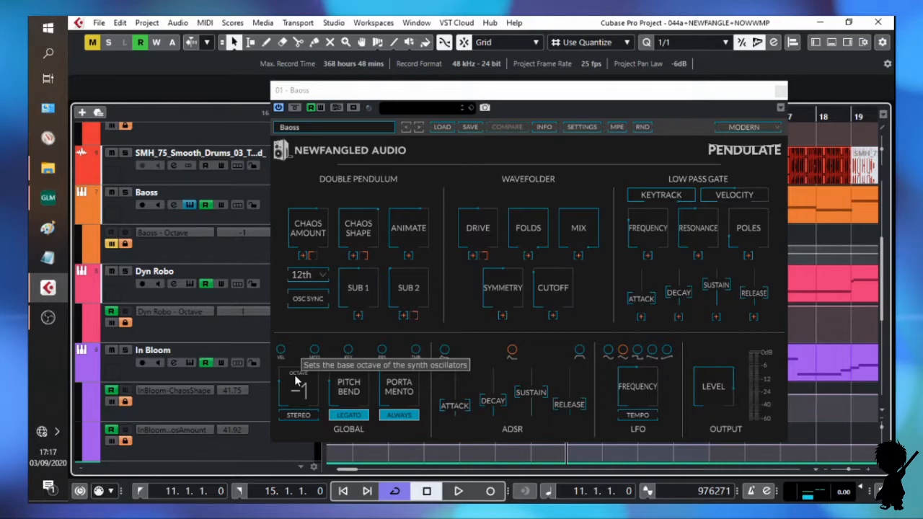
key(space)
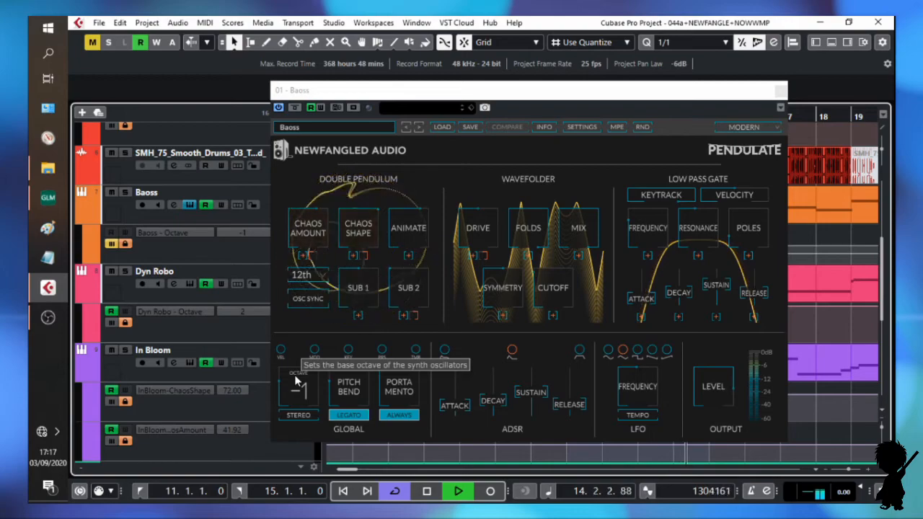
key(space)
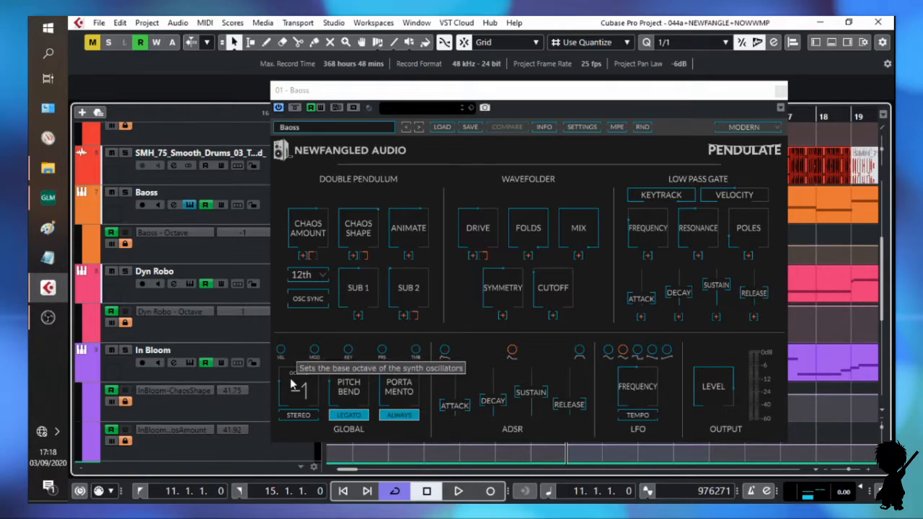
key(space)
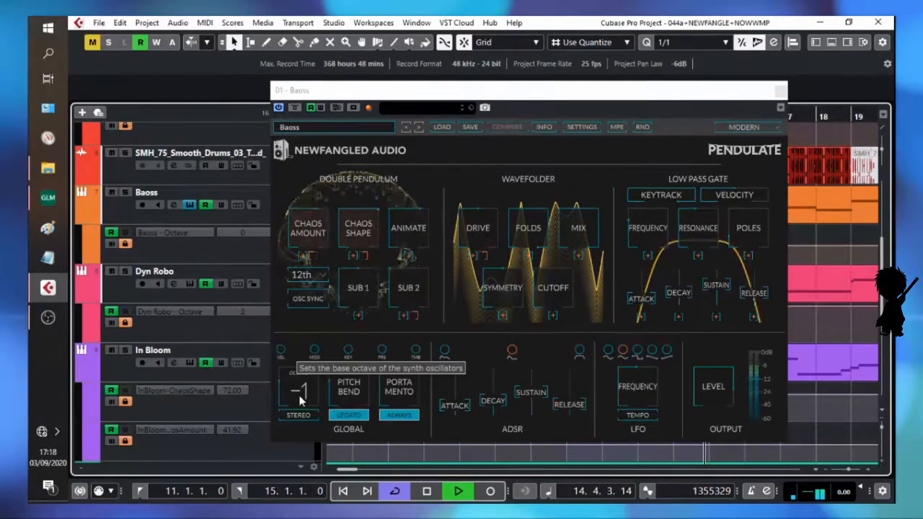
key(space)
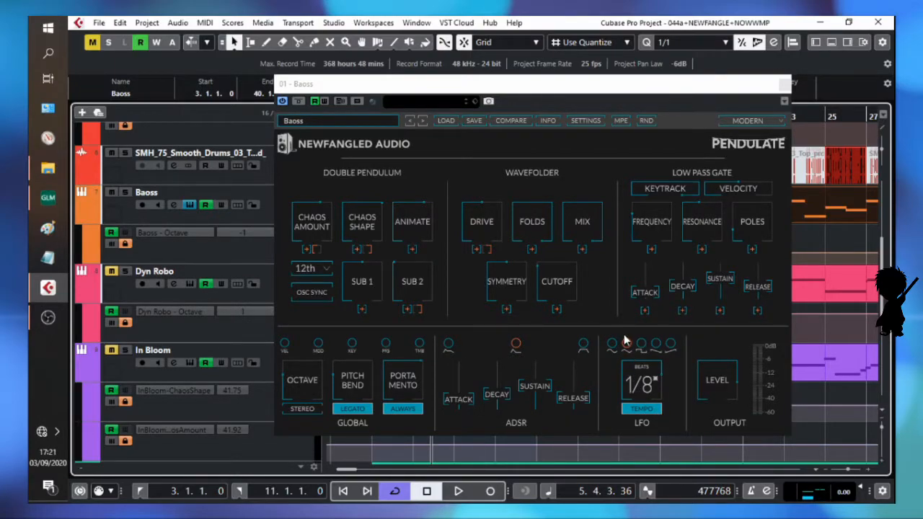
Step: Audition the Baoss loop from bar 3 with the LFO synced to tempo at 1/8, and stop playback
mouse_move(626, 346)
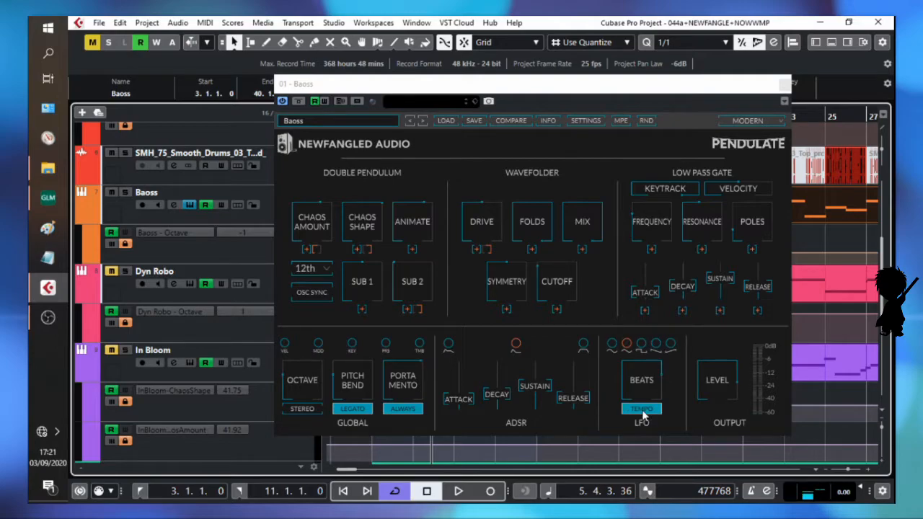
key(space)
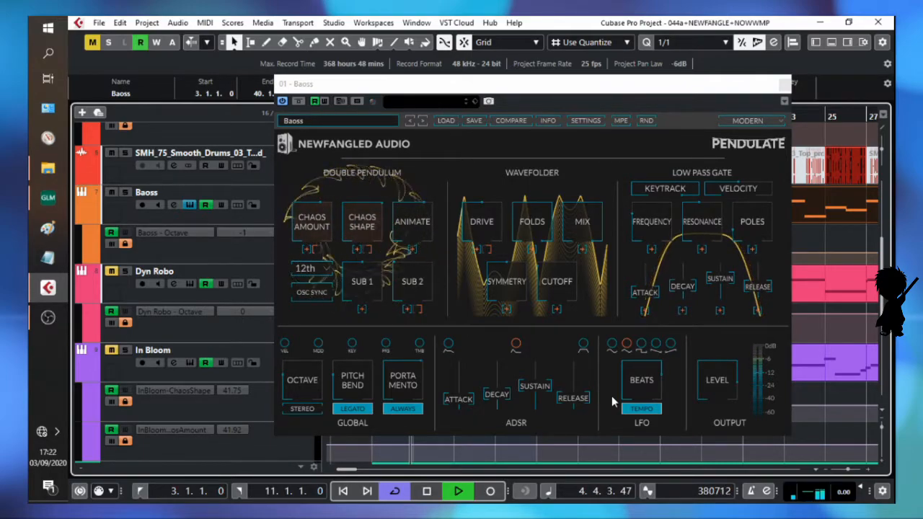
key(space)
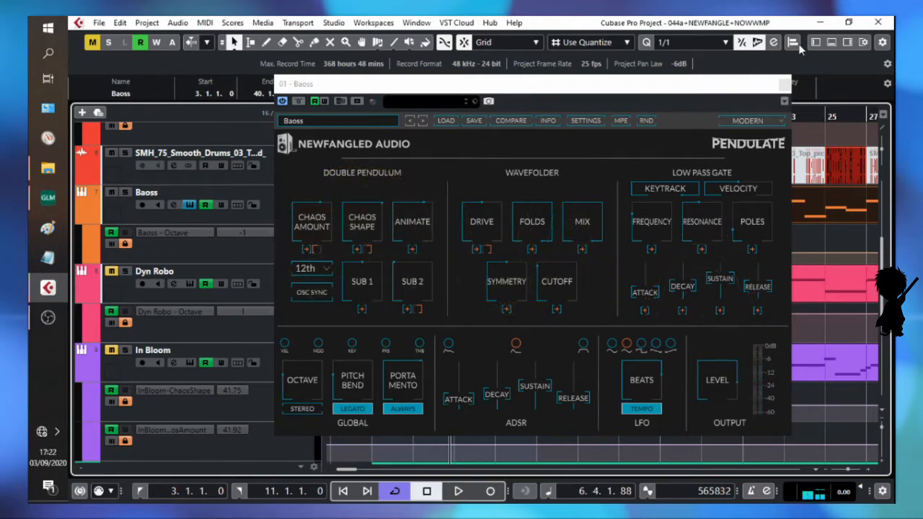
Step: Turn off the Baoss LFO's Tempo sync and audition the loop from bar 3 with the free-running frequency
mouse_move(662, 374)
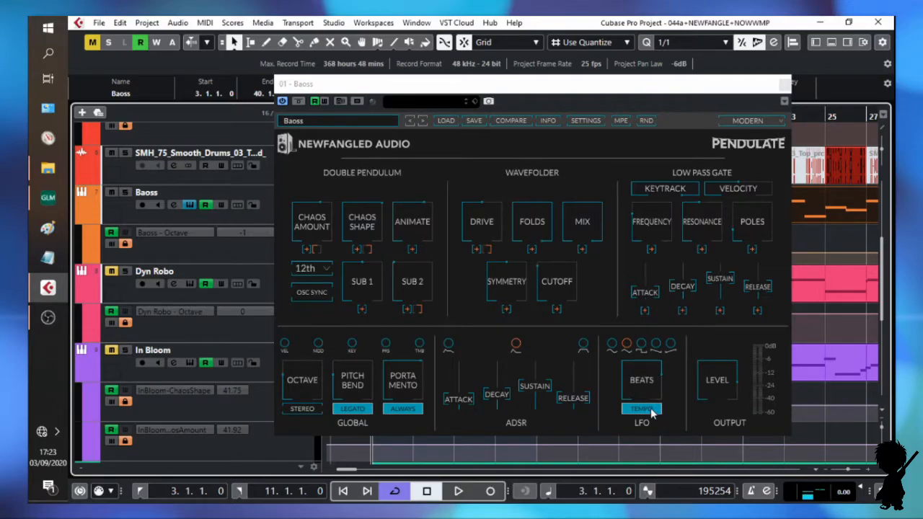
click(651, 409)
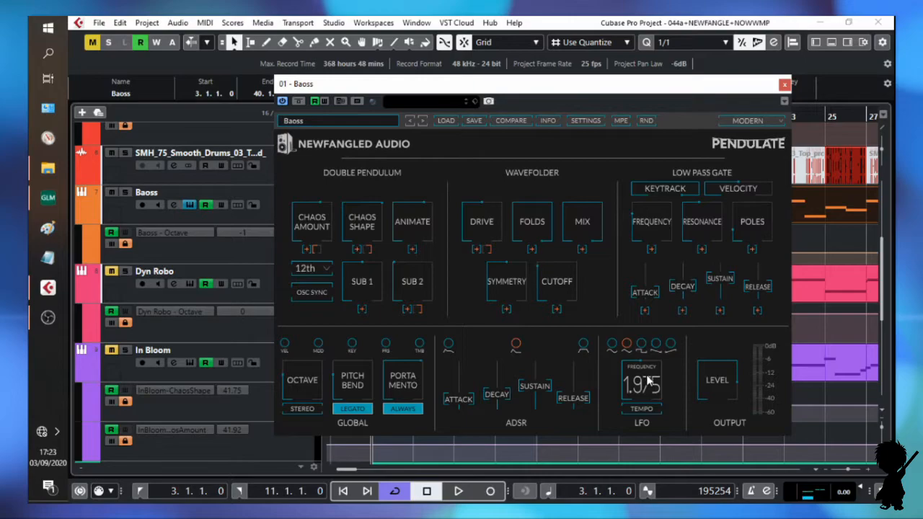
key(space)
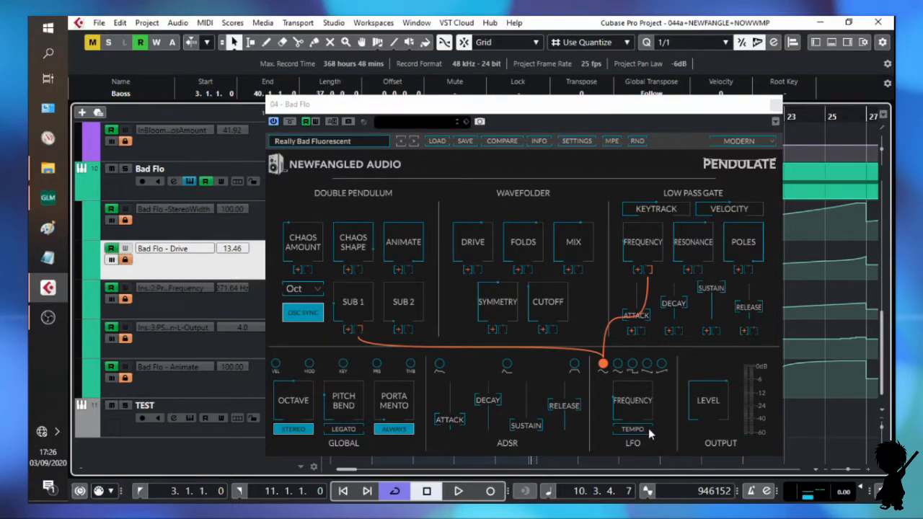
Step: Examine Bad Flo's sine LFO routings to Sub 1 and low pass gate Frequency, and audition the loop from bar 3
mouse_move(631, 409)
mouse_move(639, 246)
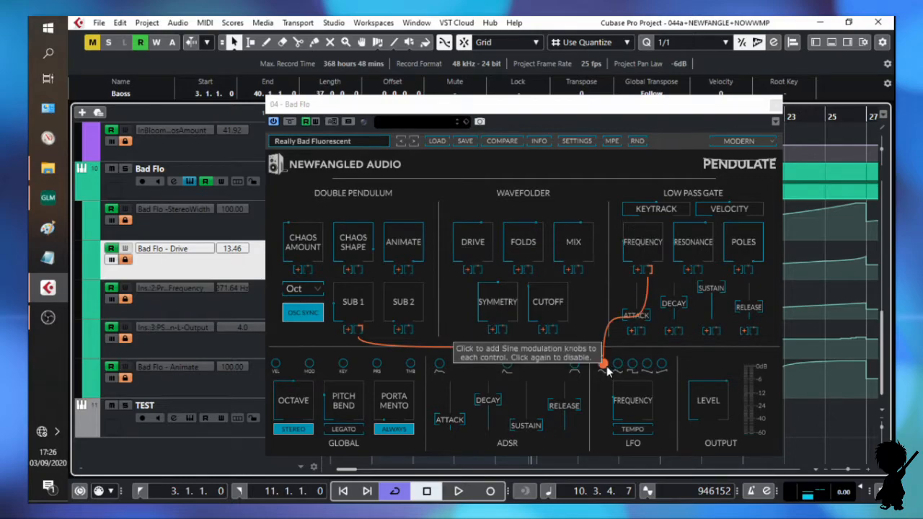
key(space)
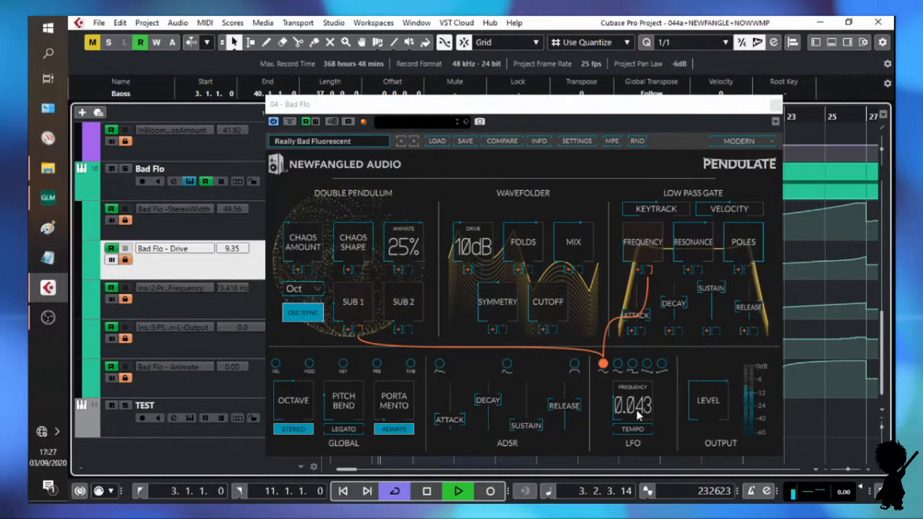
key(space)
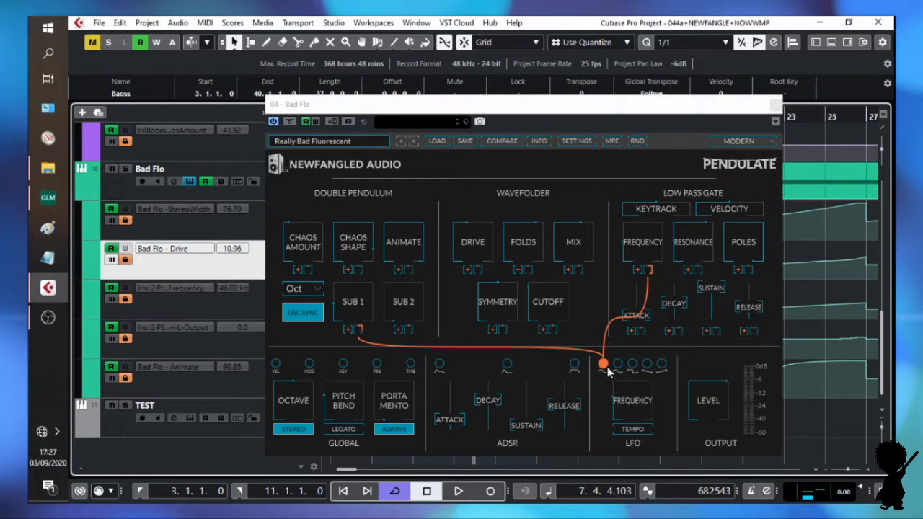
Step: Modulate Bad Flo's low pass gate Frequency with the rising ramp LFO, turn on Tempo sync, and audition the loop from bar 3
click(660, 366)
click(632, 429)
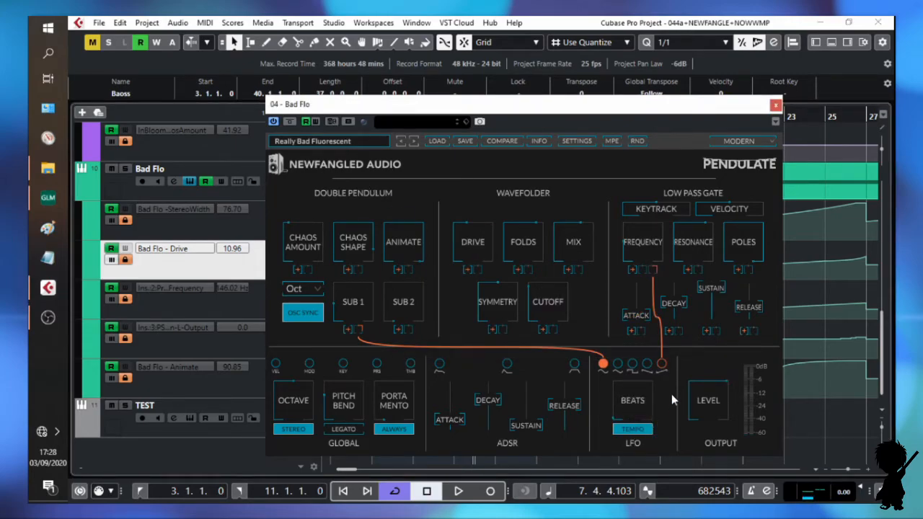
key(space)
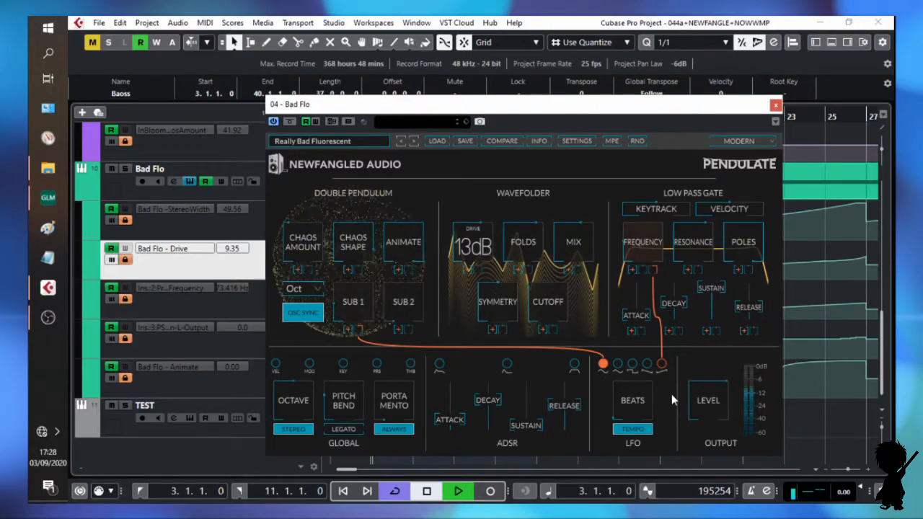
key(space)
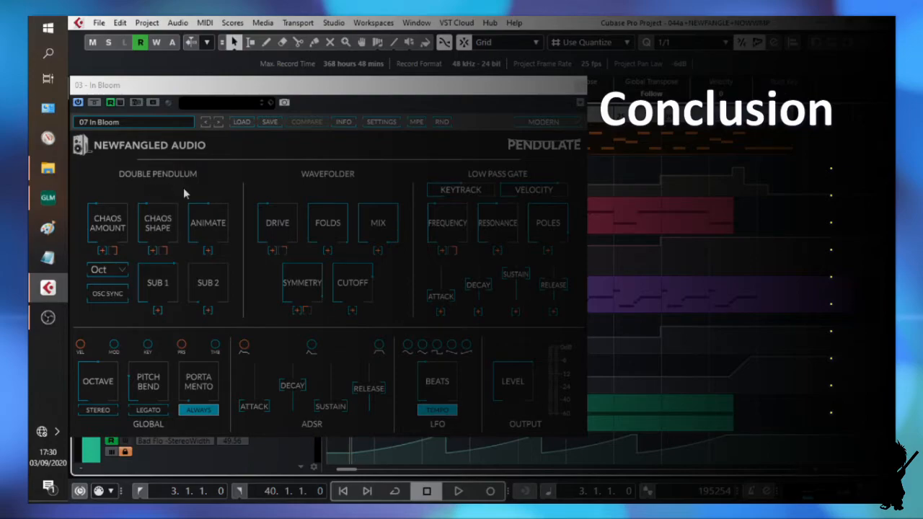
mouse_move(110, 227)
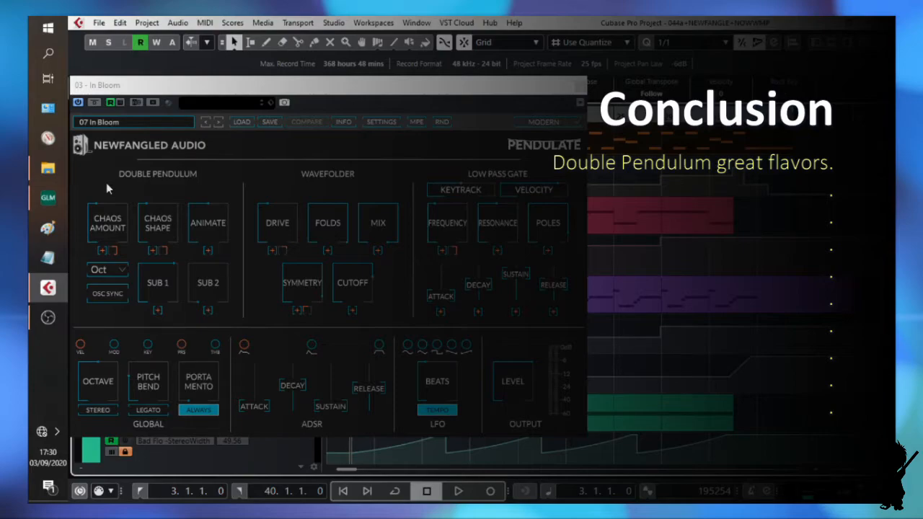
mouse_move(155, 207)
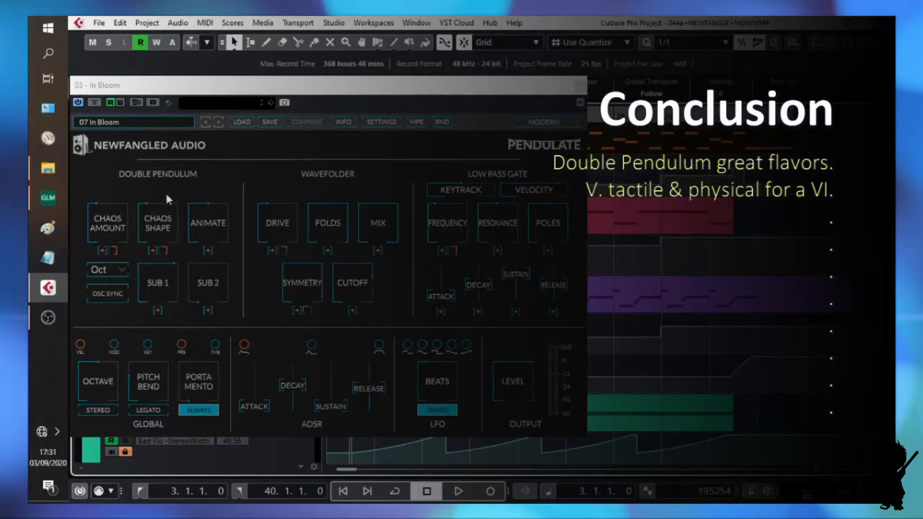
mouse_move(177, 227)
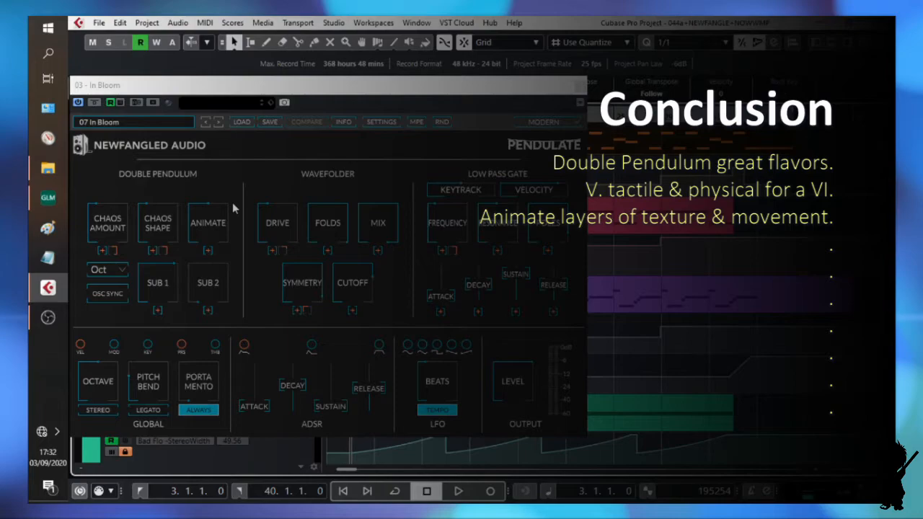
mouse_move(151, 298)
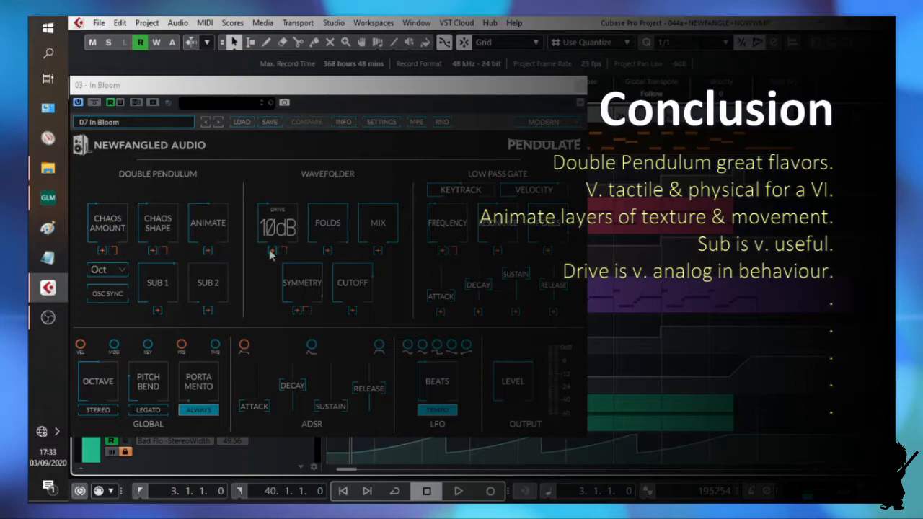
mouse_move(279, 230)
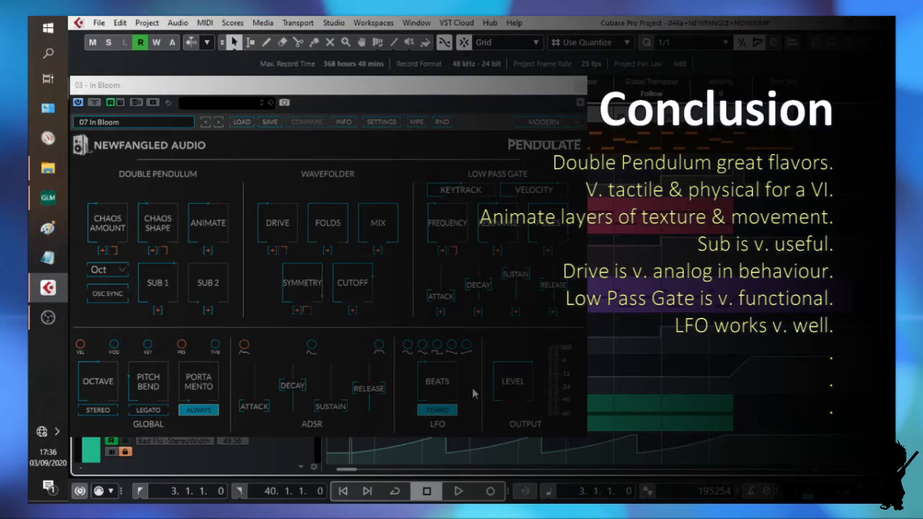
Step: Toggle the LFO's Tempo sync off and back on for In Bloom
click(451, 410)
click(452, 412)
click(453, 413)
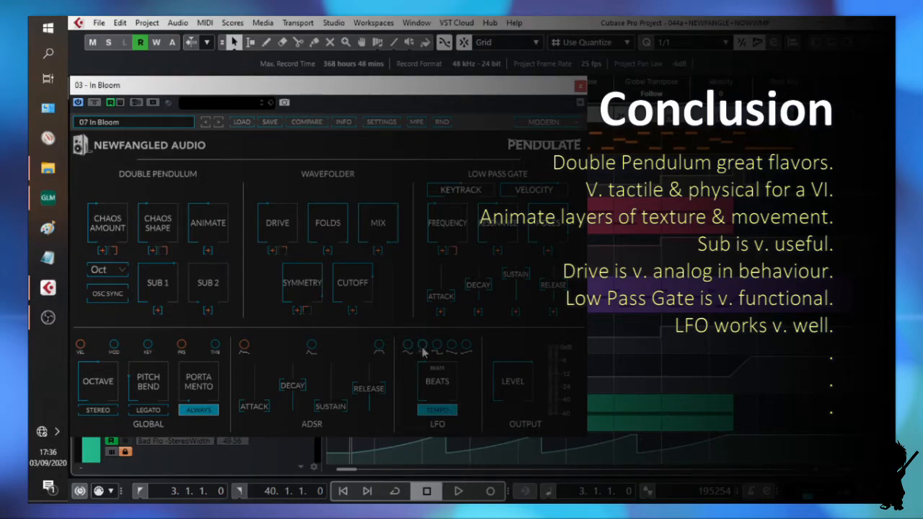